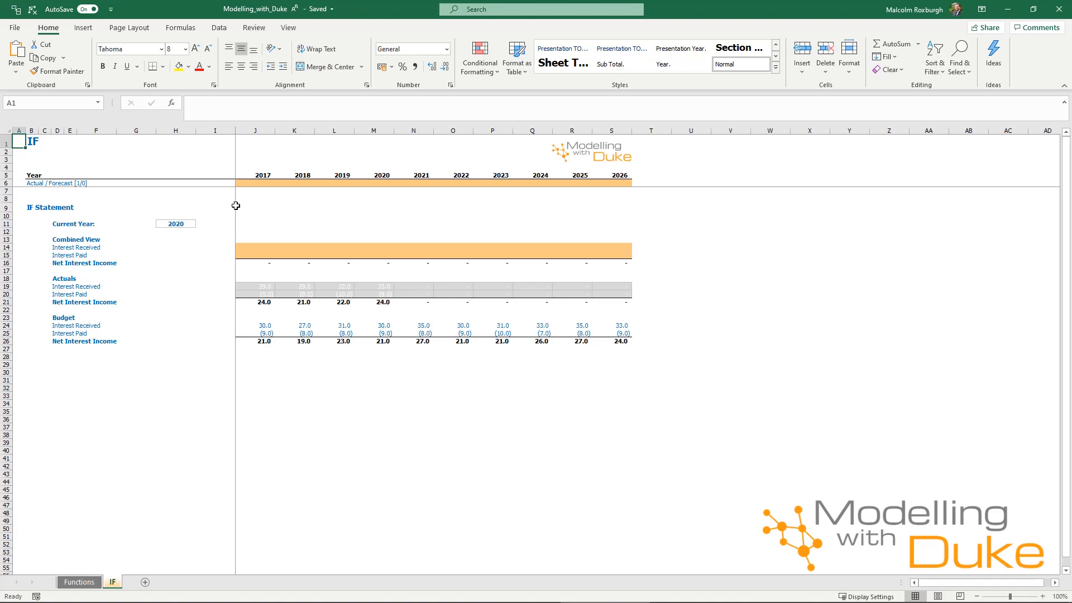
Fill the 2017–2026 Actual / Forecast flag row with the formula =IF(J5<=$H$11,1,0).
click(263, 184)
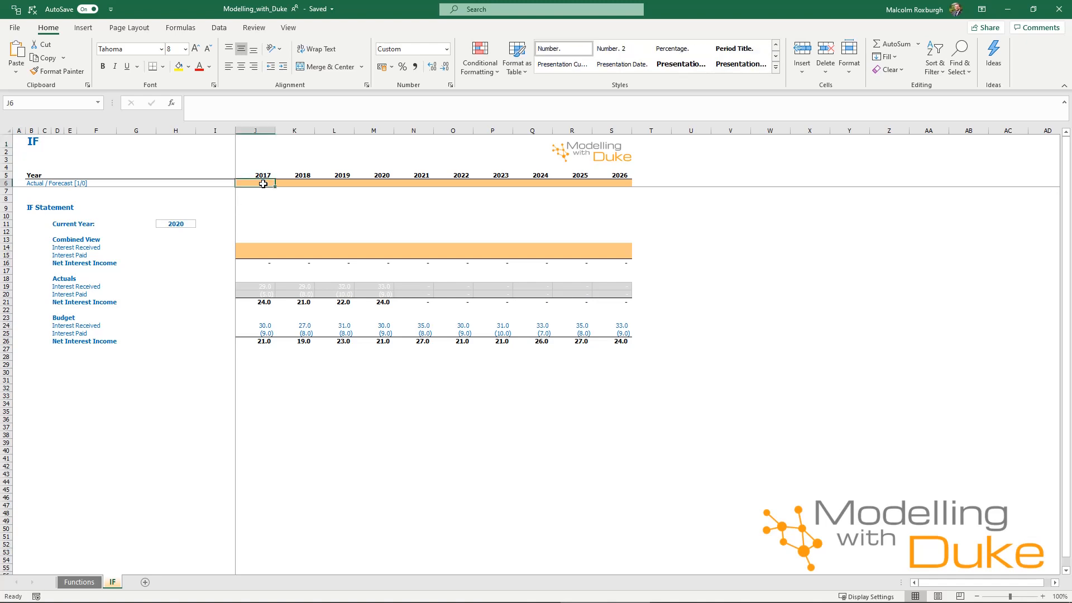
key(shift+Right)
key(shift+Right)
key(shift+Right)
key(shift+Right)
key(shift+Right)
key(shift+Right)
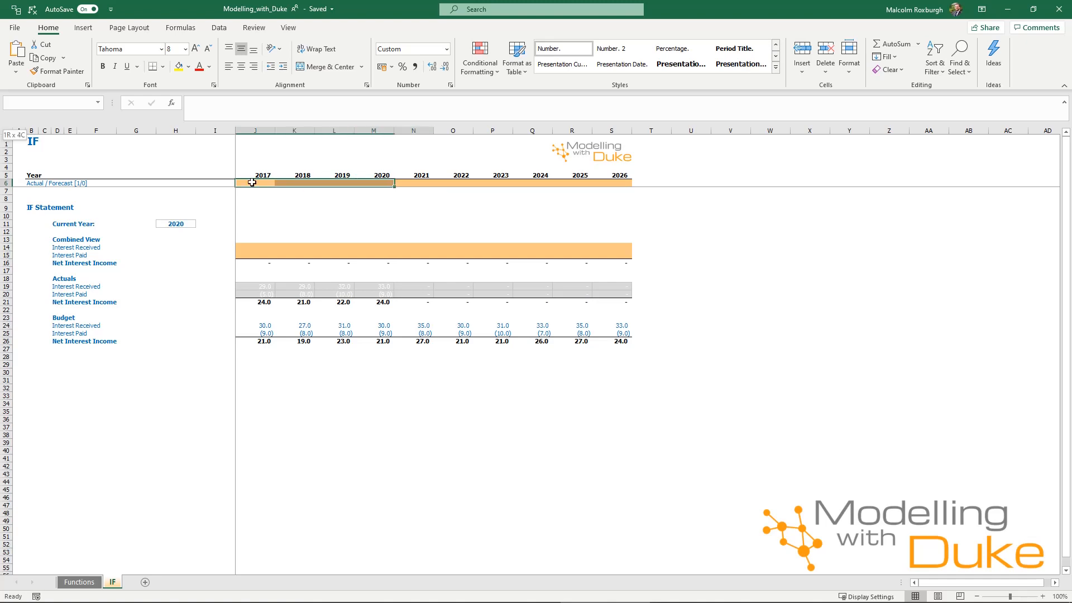
key(shift+Right)
key(shift+Right)
key(shift+Right)
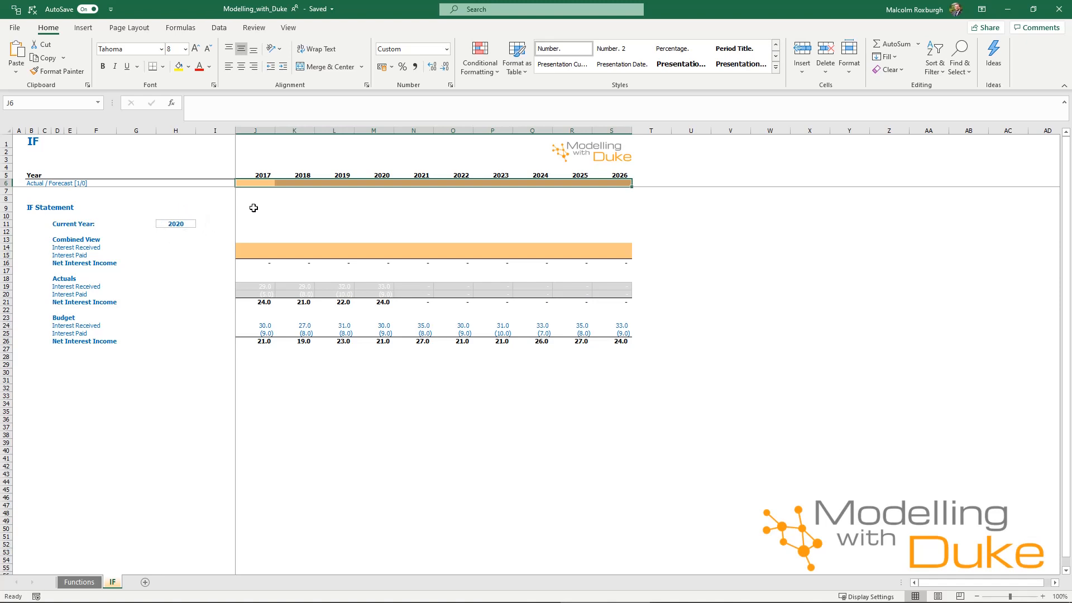
text(=)
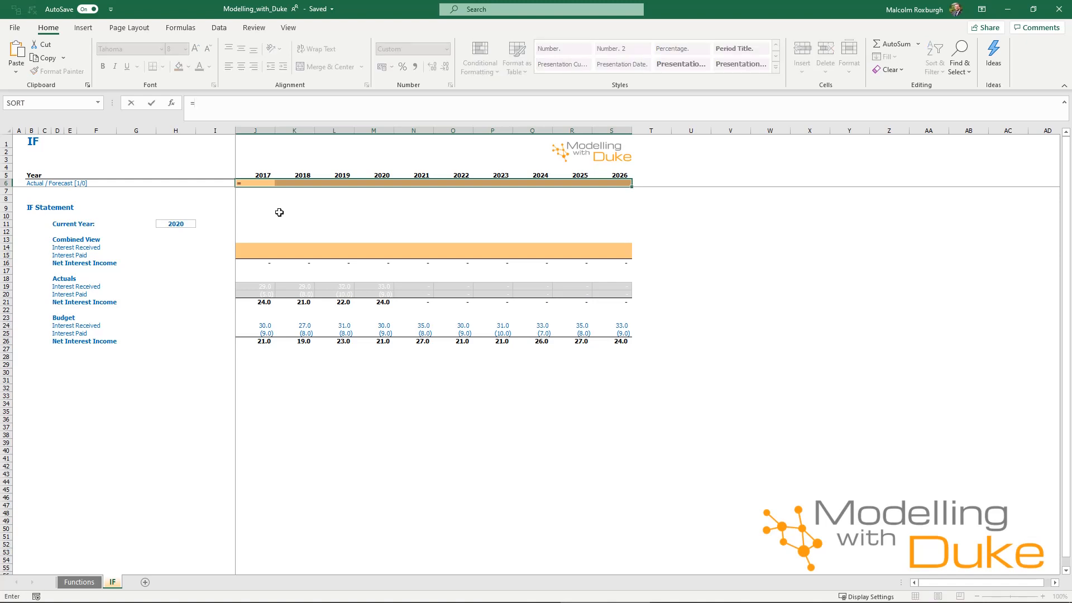
text(IF()
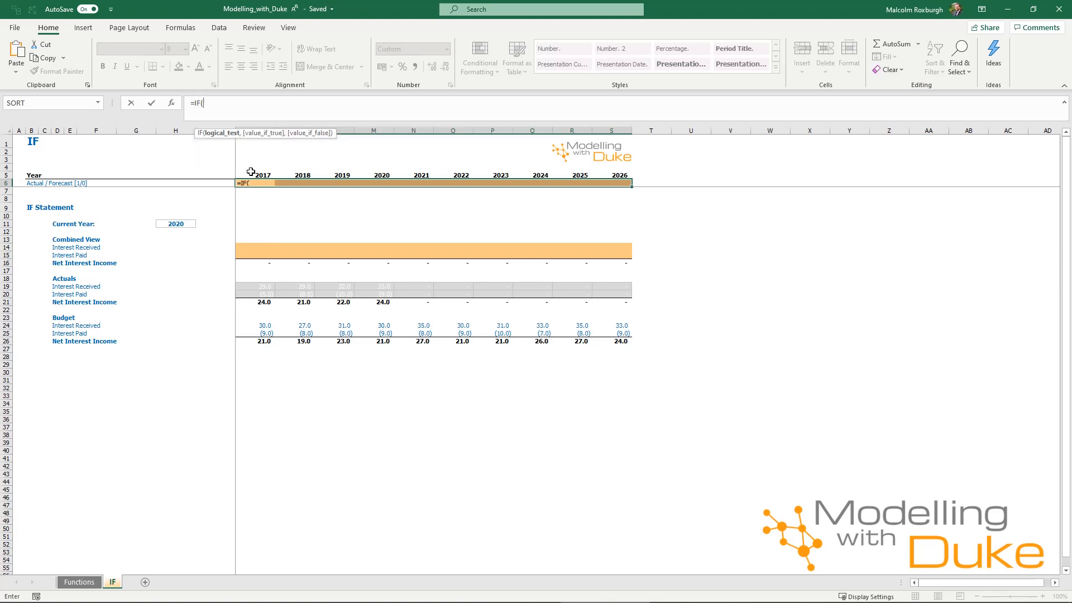
click(251, 174)
text(<)
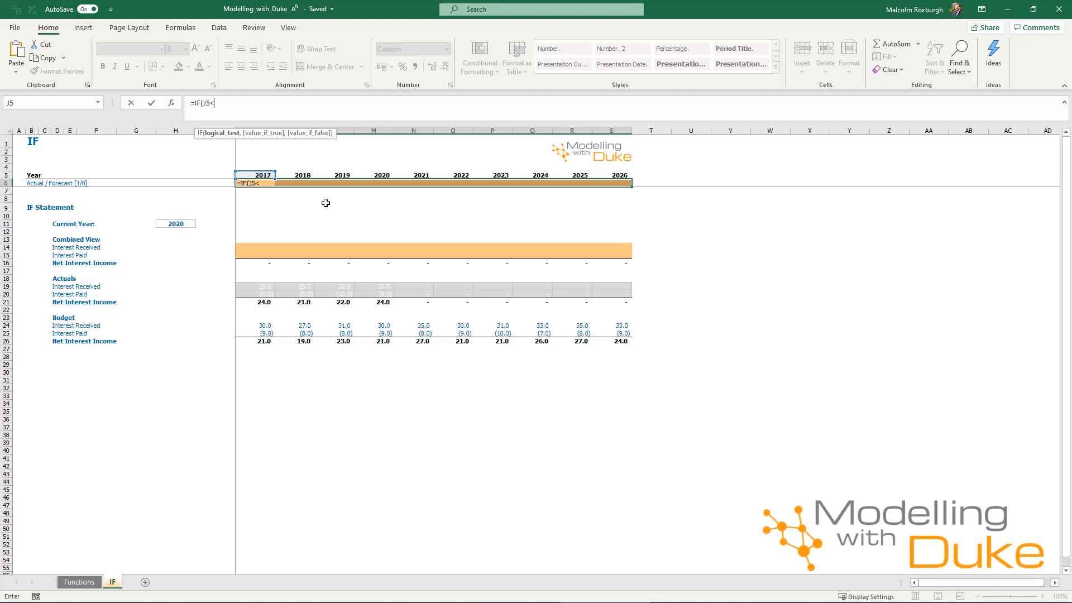
text(=)
click(183, 222)
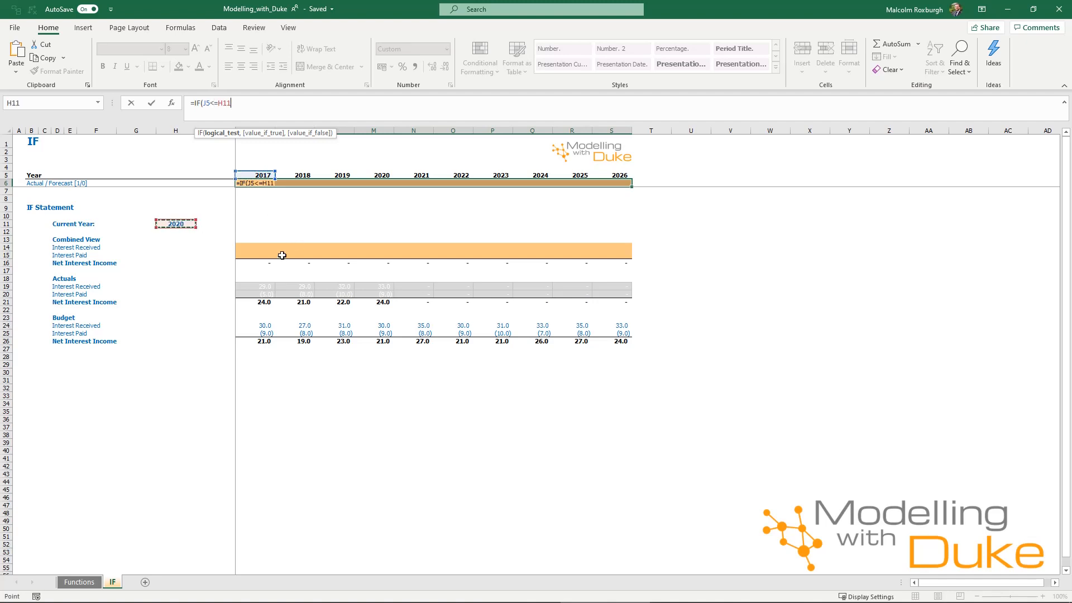
key(F4)
text(,1,)()
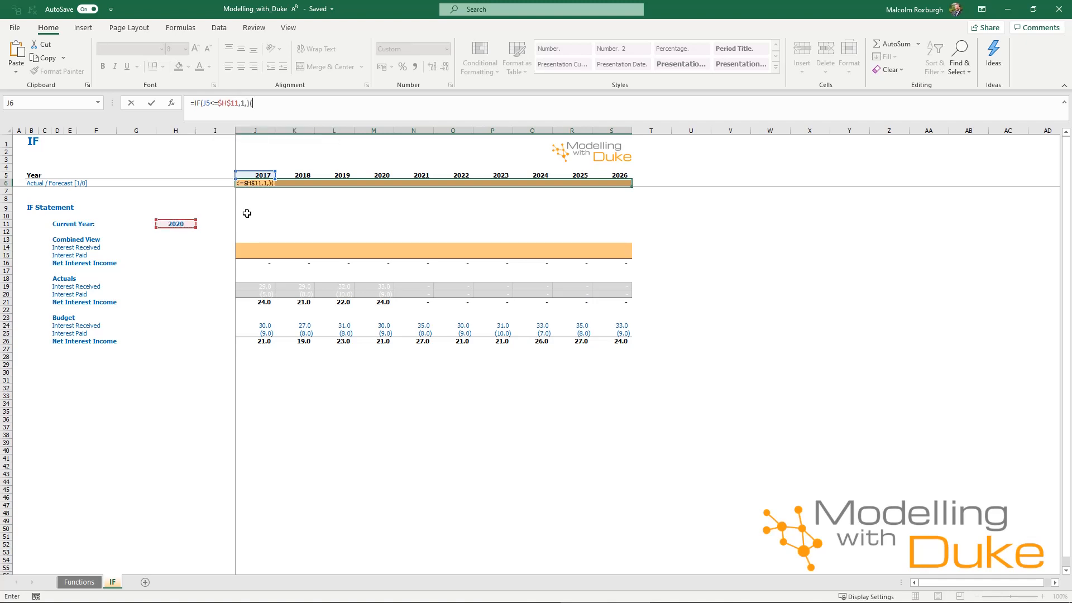
key(BackSpace)
key(BackSpace)
text(0))
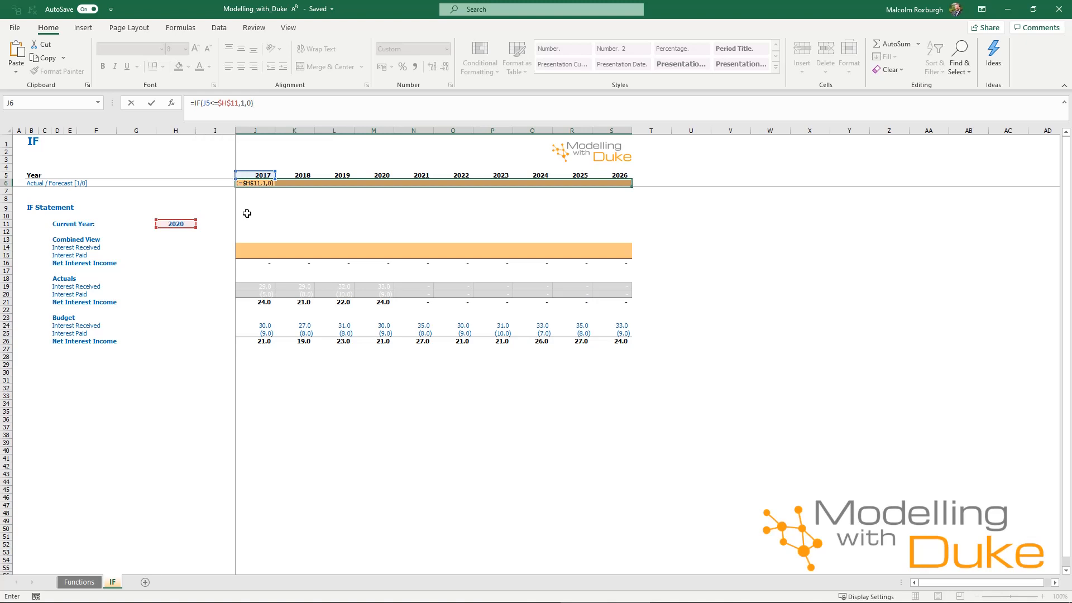
key(ctrl+Return)
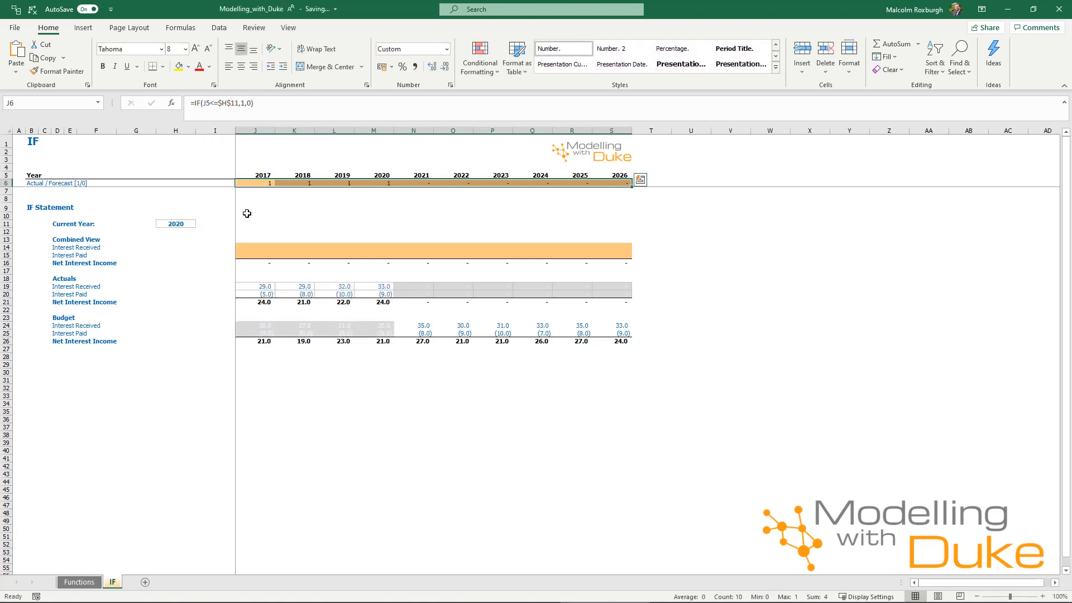
Inspect the flag row's results and the arguments of its IF formula.
click(340, 223)
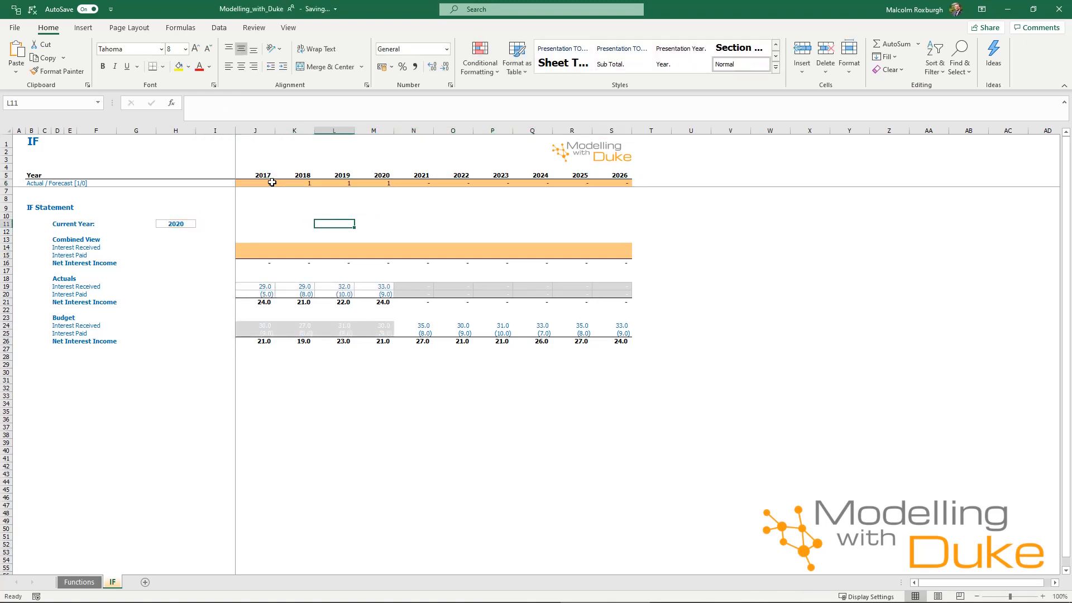
drag(262, 183, 390, 183)
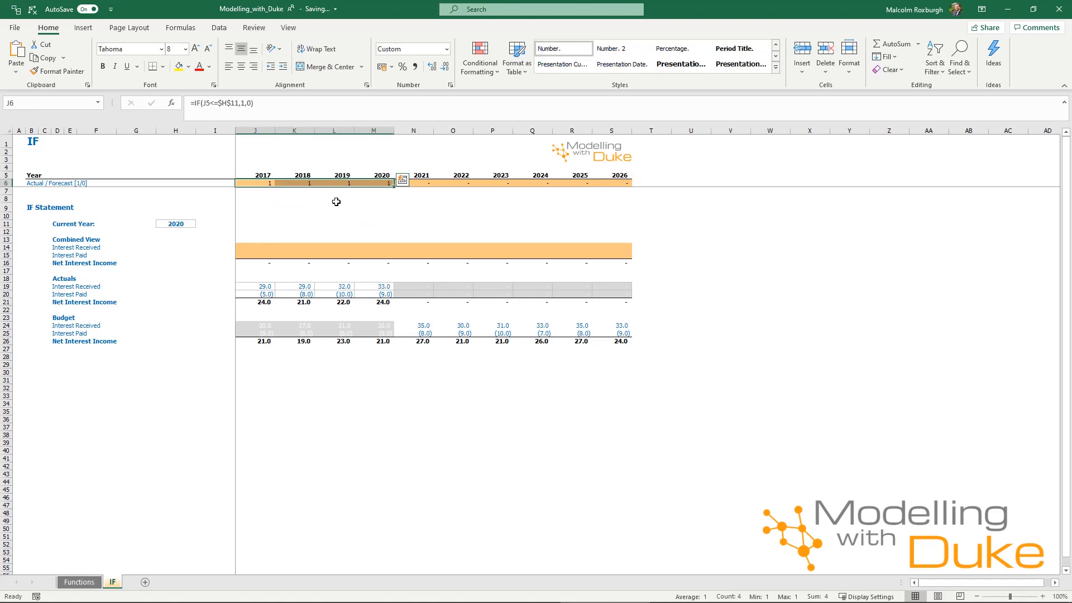
click(390, 176)
drag(422, 183, 611, 178)
click(614, 200)
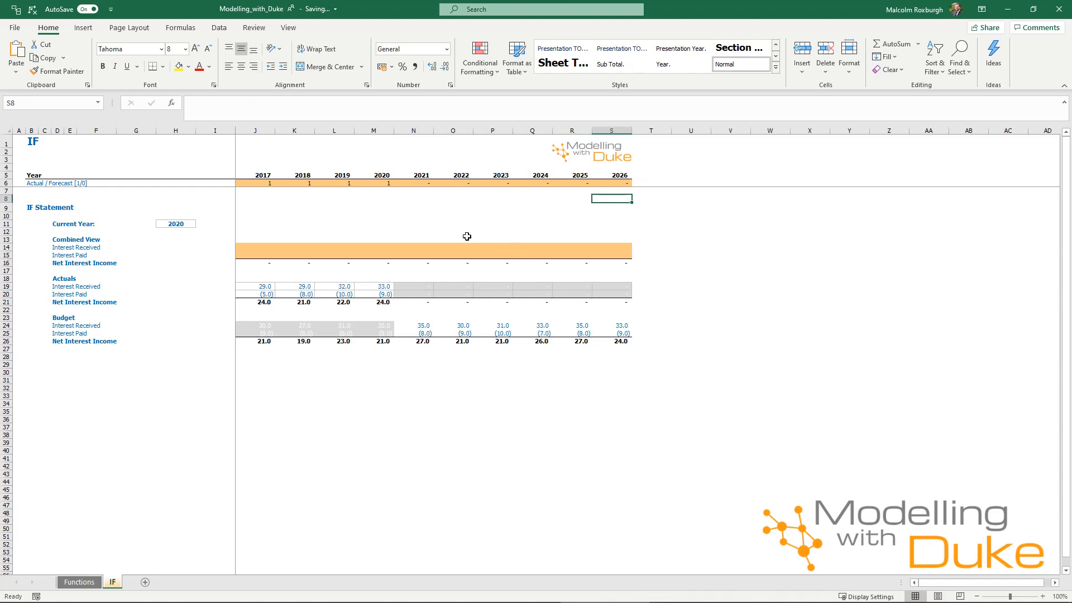
click(270, 183)
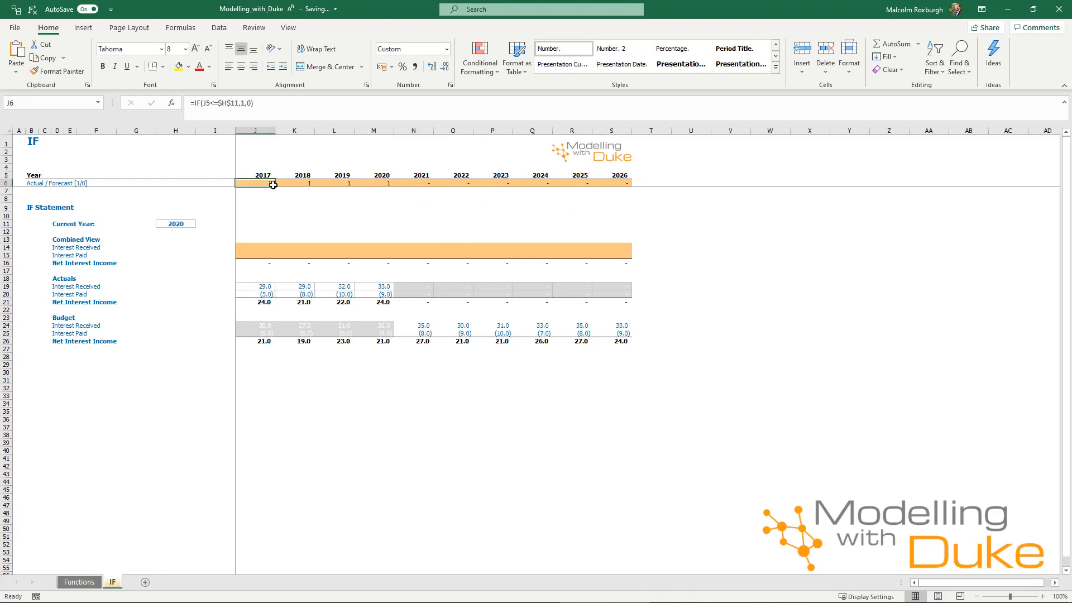
click(268, 106)
click(237, 103)
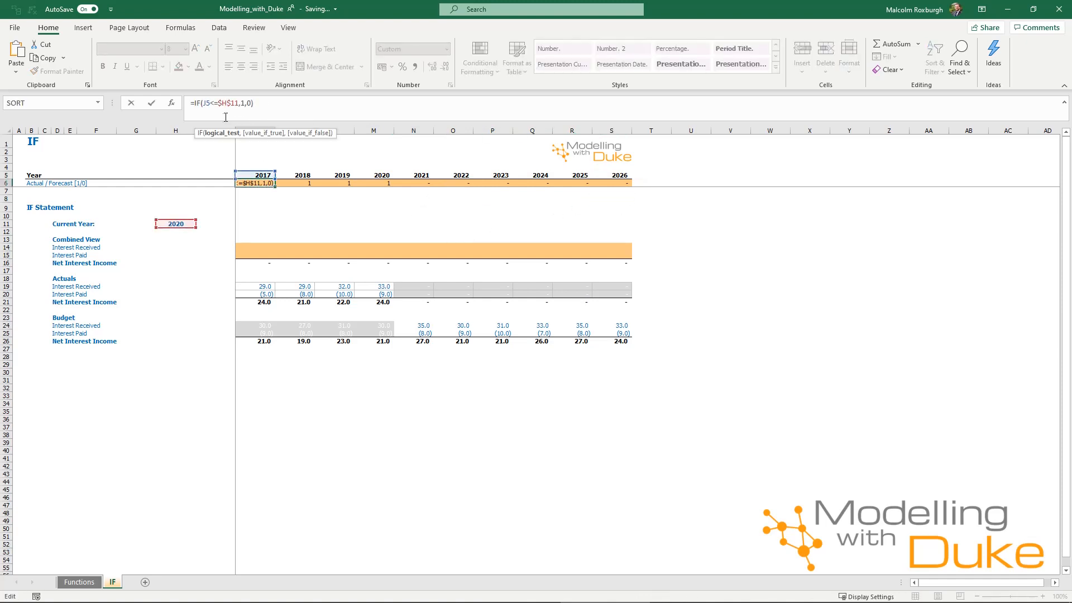
click(219, 135)
click(274, 133)
click(311, 134)
drag(239, 104, 203, 104)
key(Escape)
Fill the Combined View interest received and paid rows with =IF(J$6=1,J19,J24) for all years.
drag(252, 247, 610, 251)
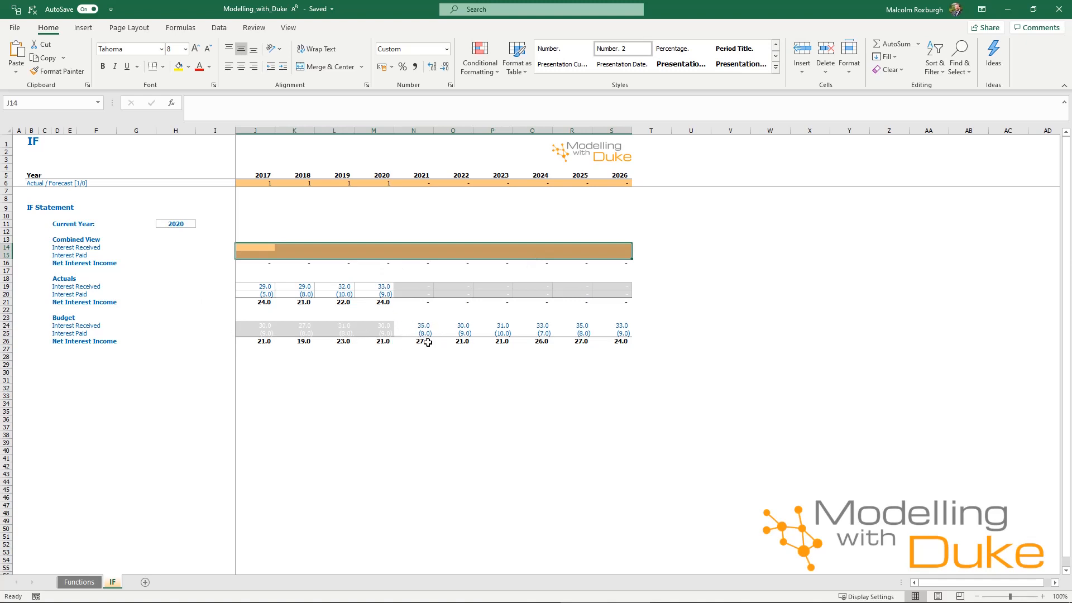
text(=IF()
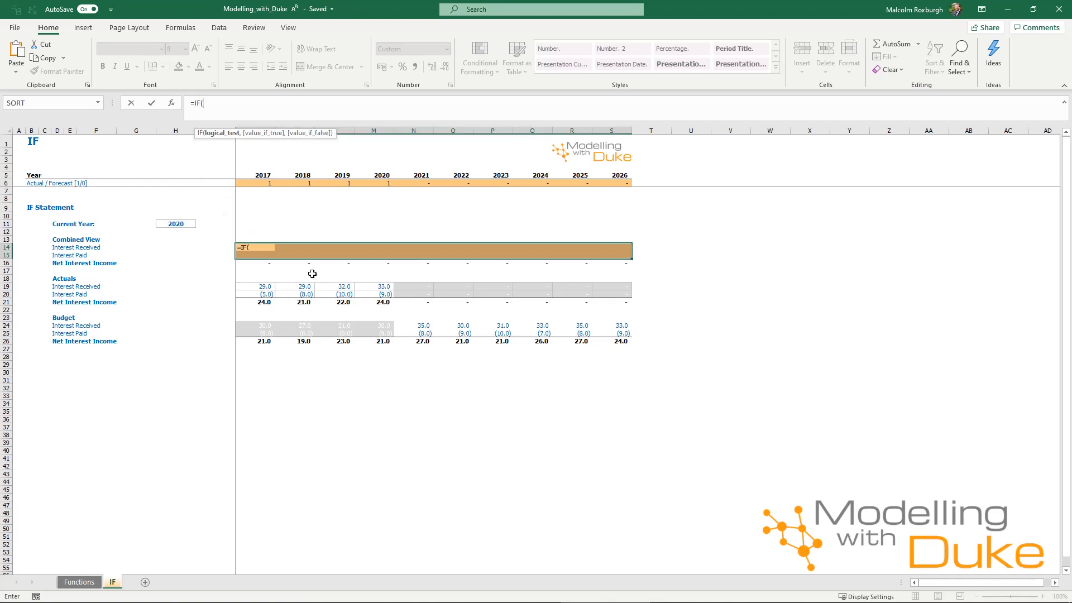
click(265, 183)
key(F4)
key(F4)
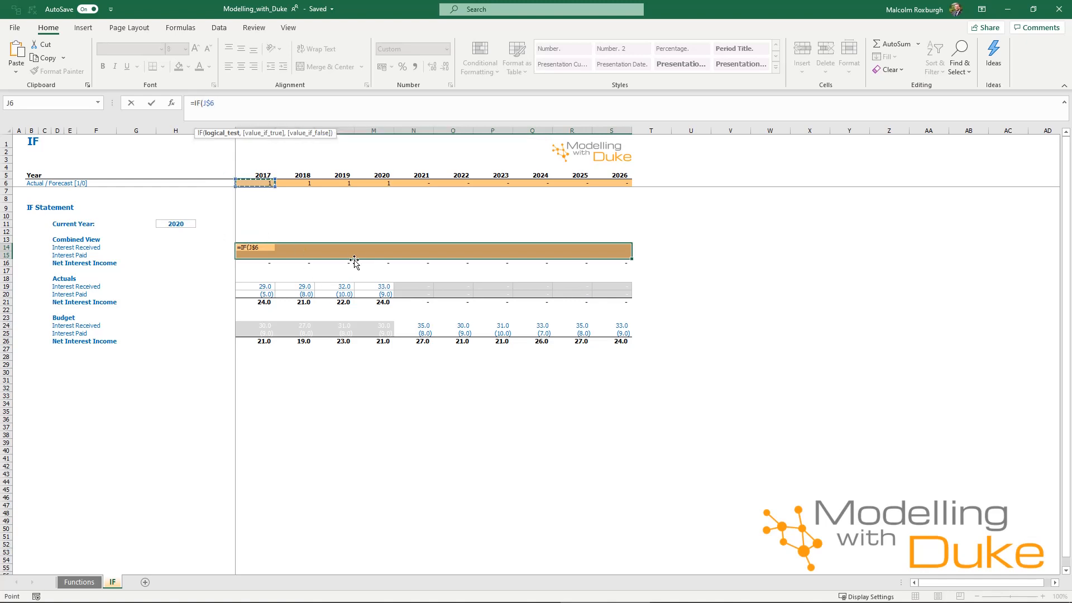
text(=1,)
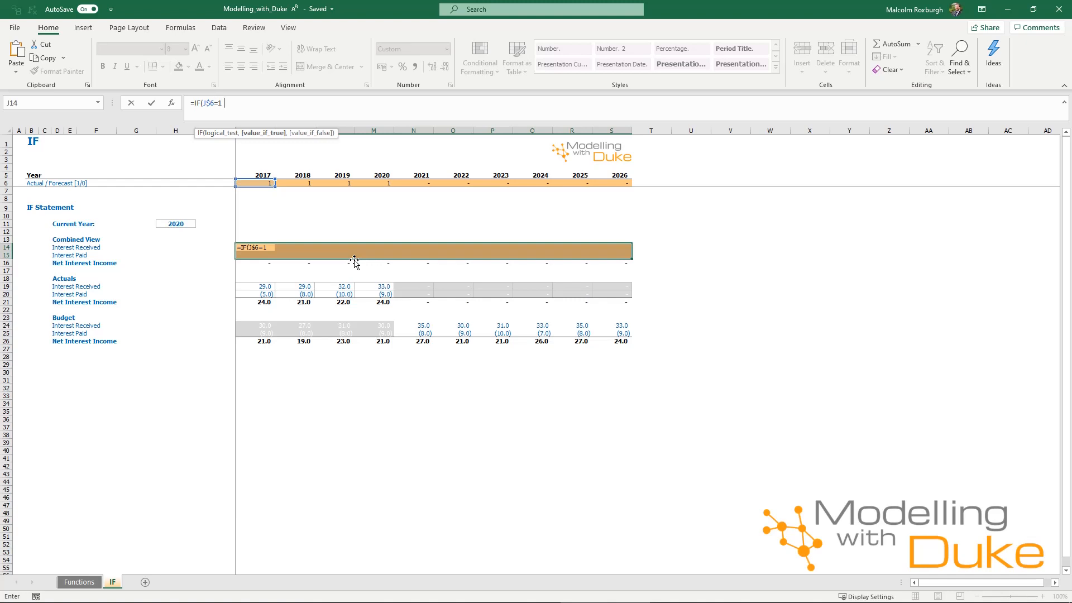
click(262, 286)
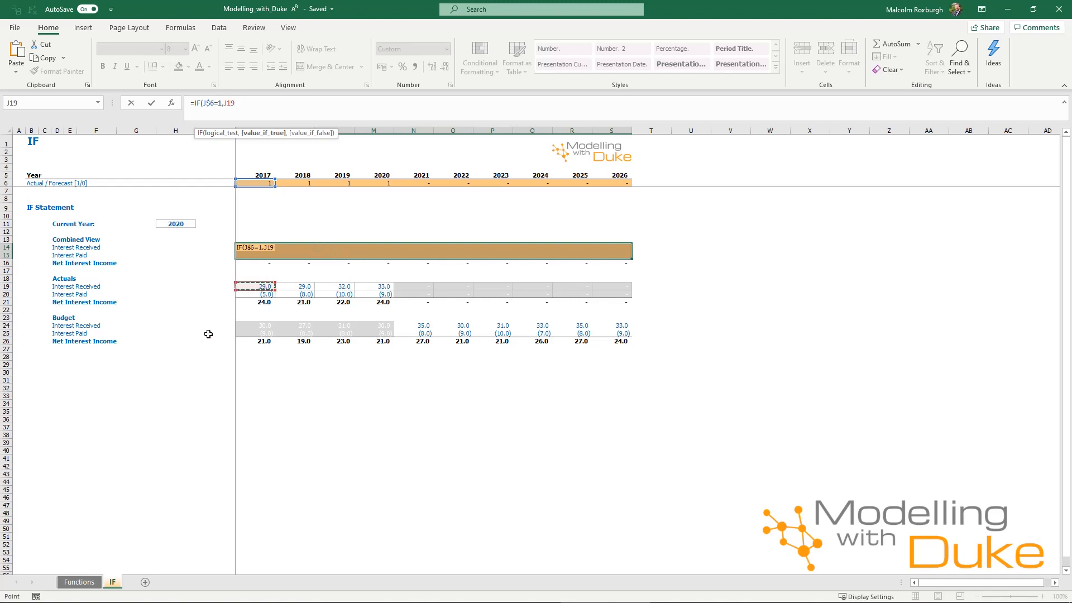
text(,)
click(259, 326)
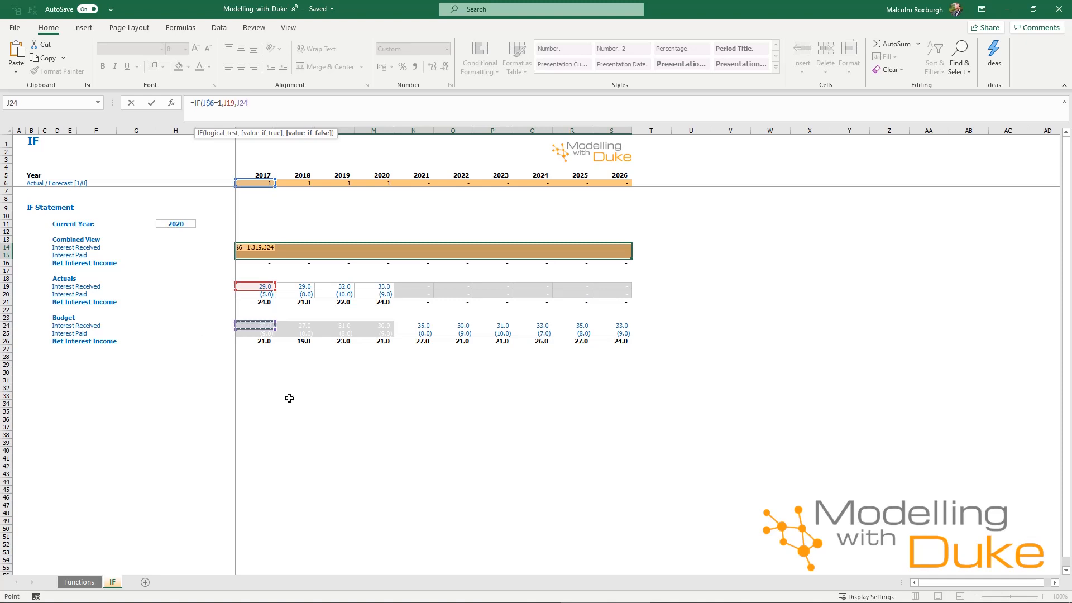
text())
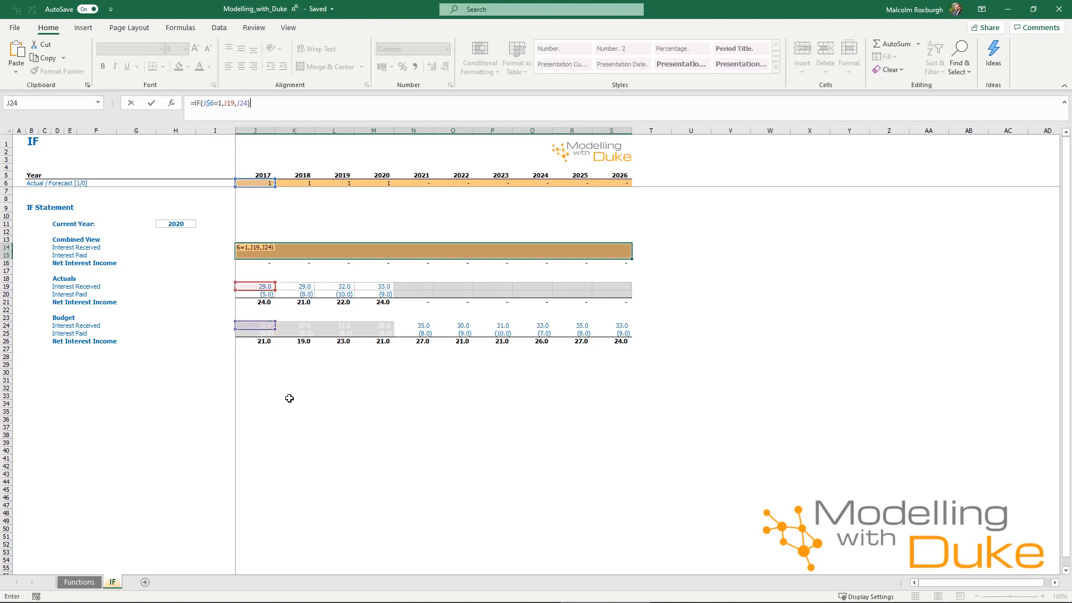
key(ctrl+Return)
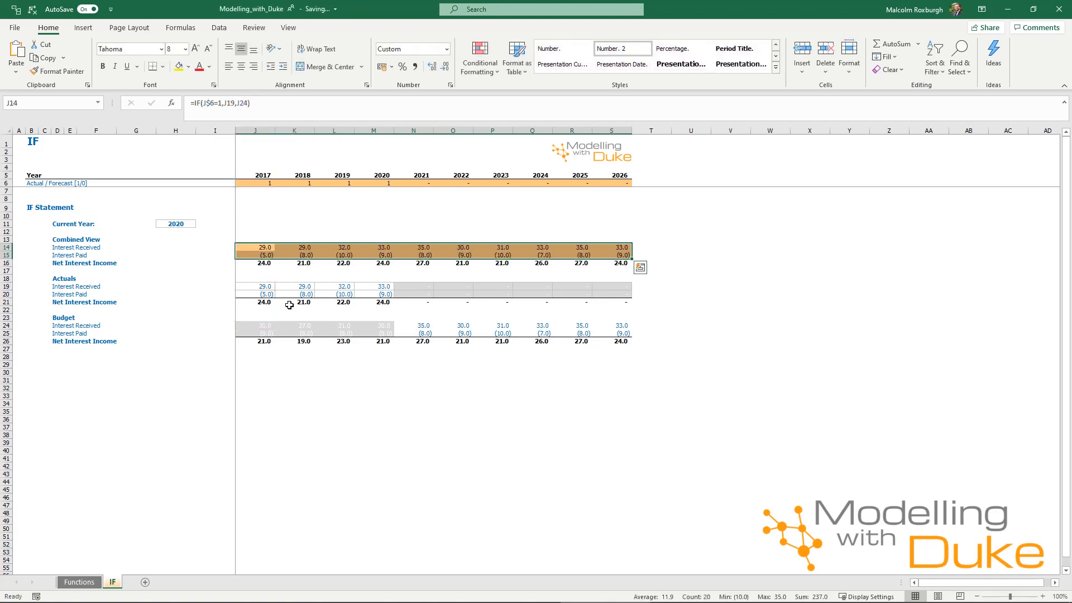
Review the combined-view formulas across the years against the budget figures.
click(298, 248)
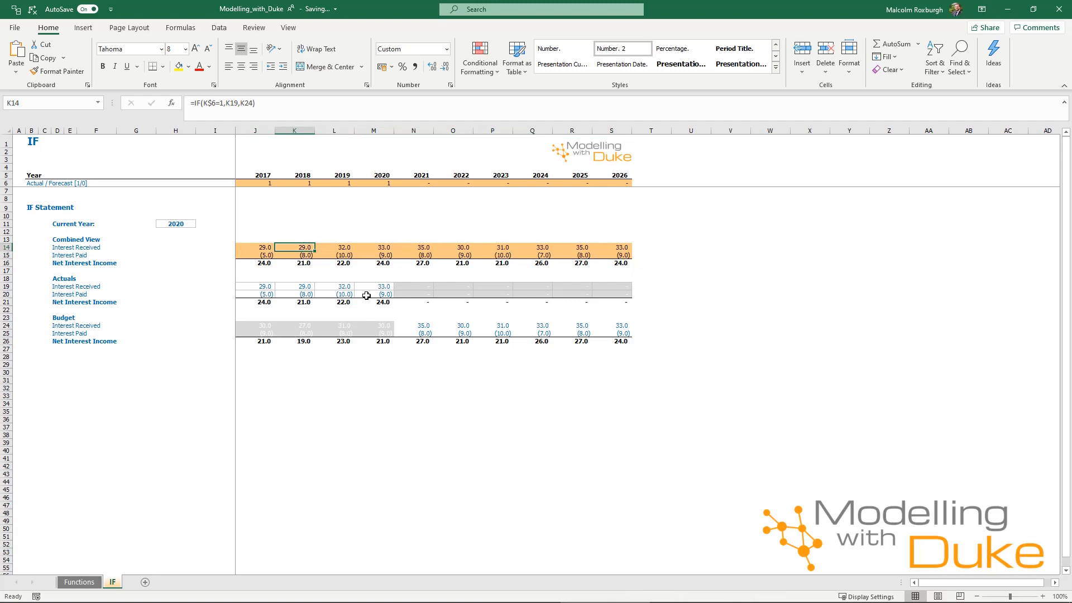
click(345, 247)
click(388, 247)
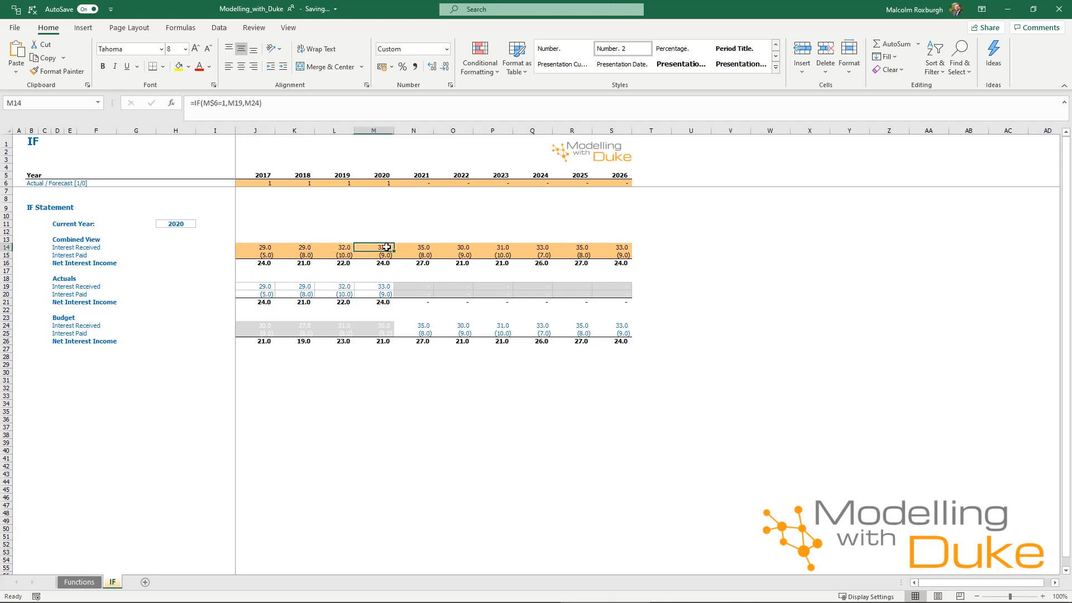
click(416, 247)
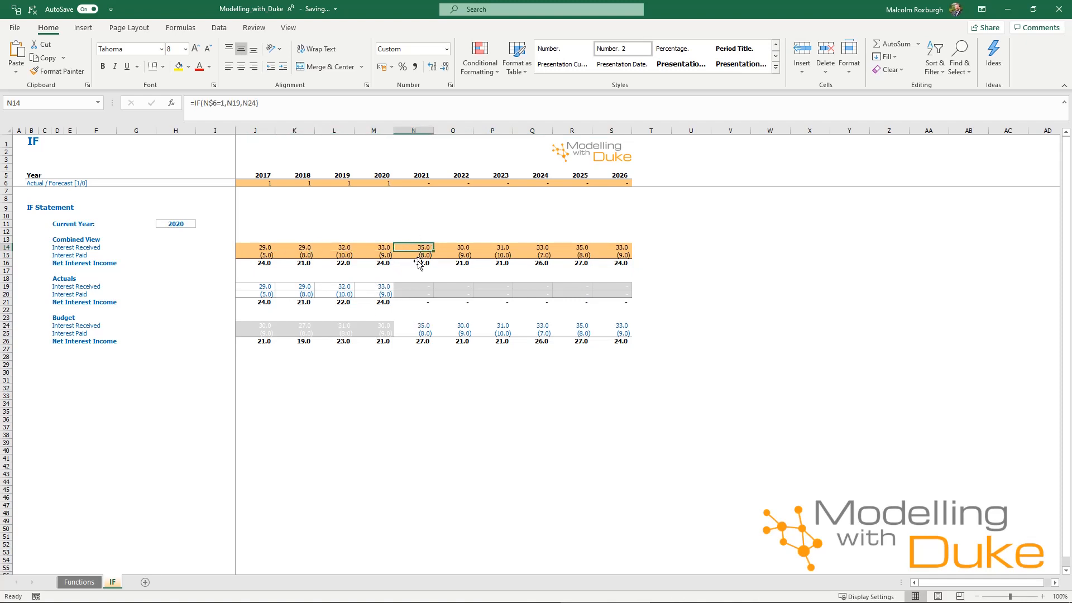
drag(412, 327, 418, 342)
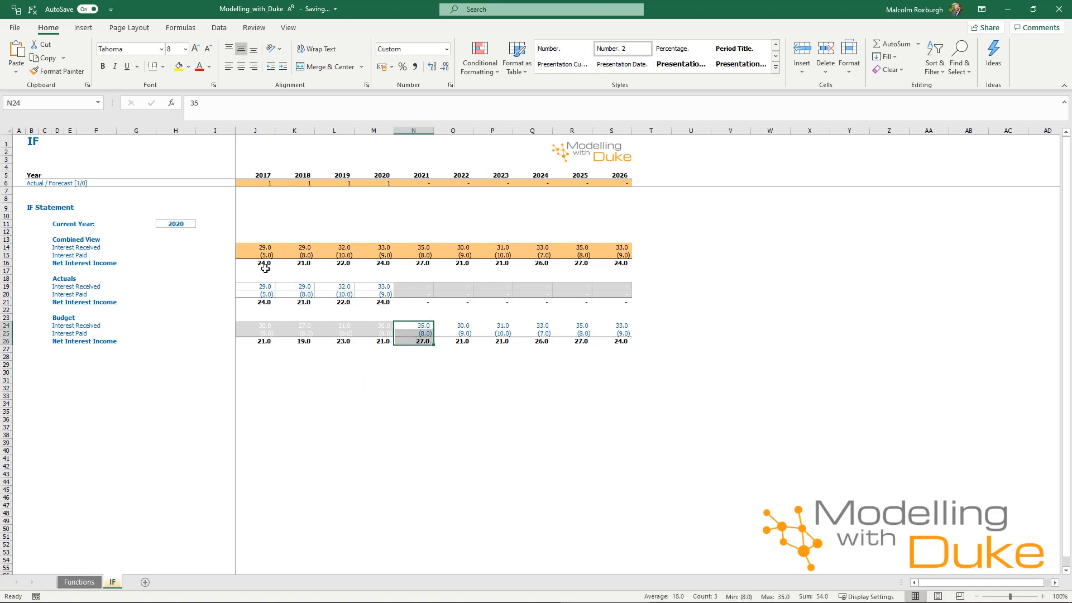
click(265, 248)
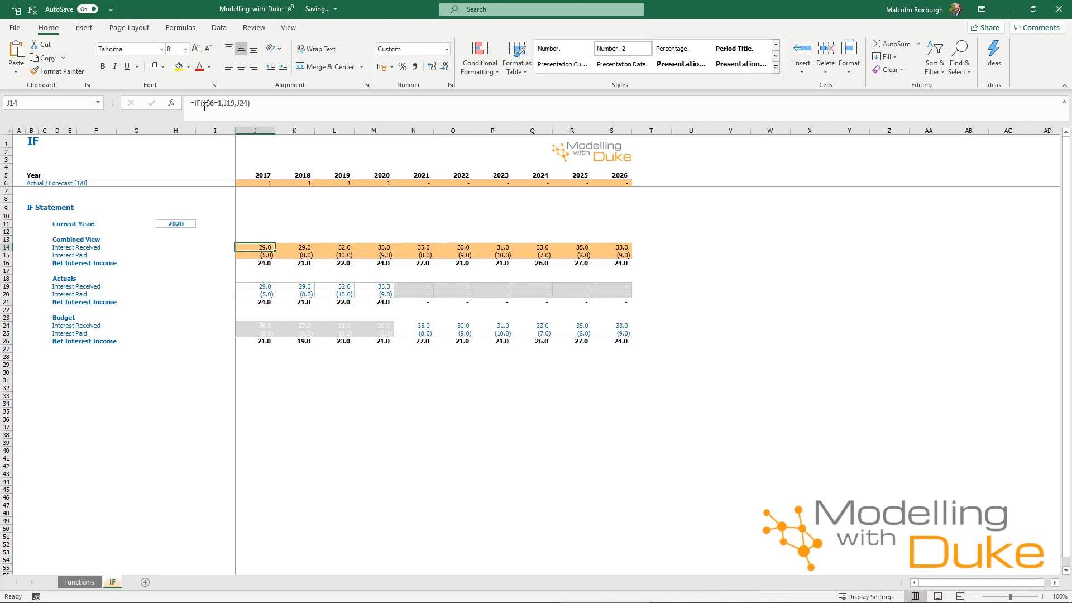
Simplify the 2017 interest received formula's test by removing the =1 comparison, giving =IF(J$6,J19,J24).
drag(203, 103, 222, 104)
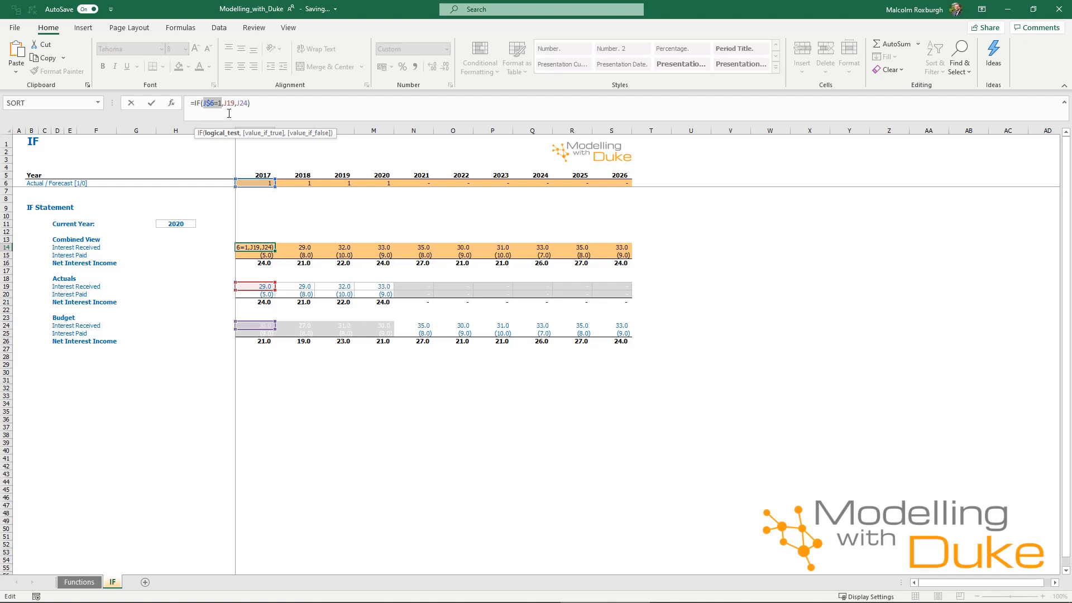
drag(222, 103, 204, 105)
click(222, 105)
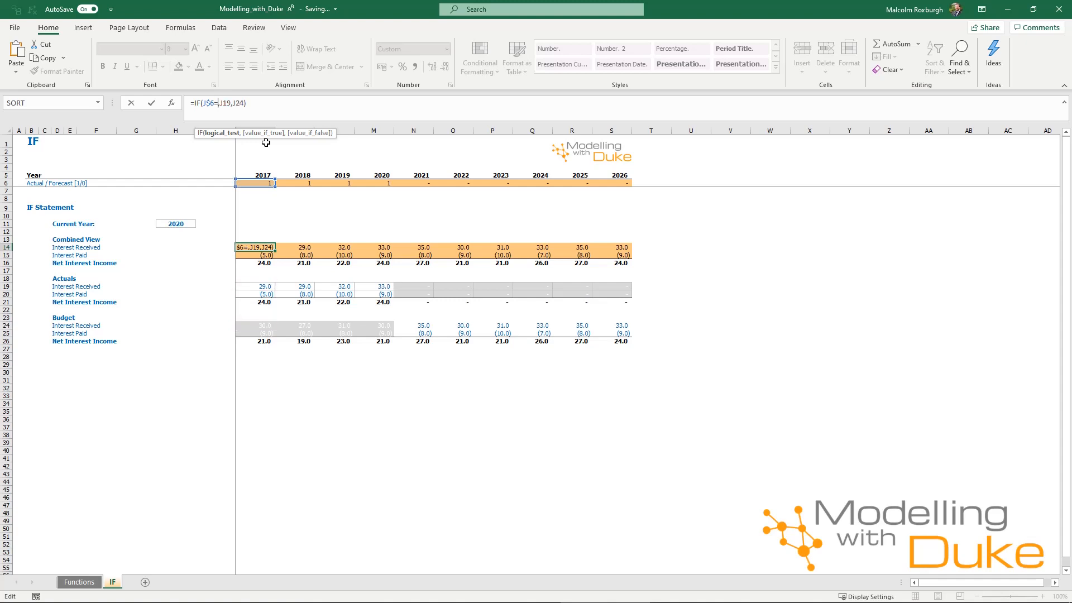
key(BackSpace)
key(BackSpace)
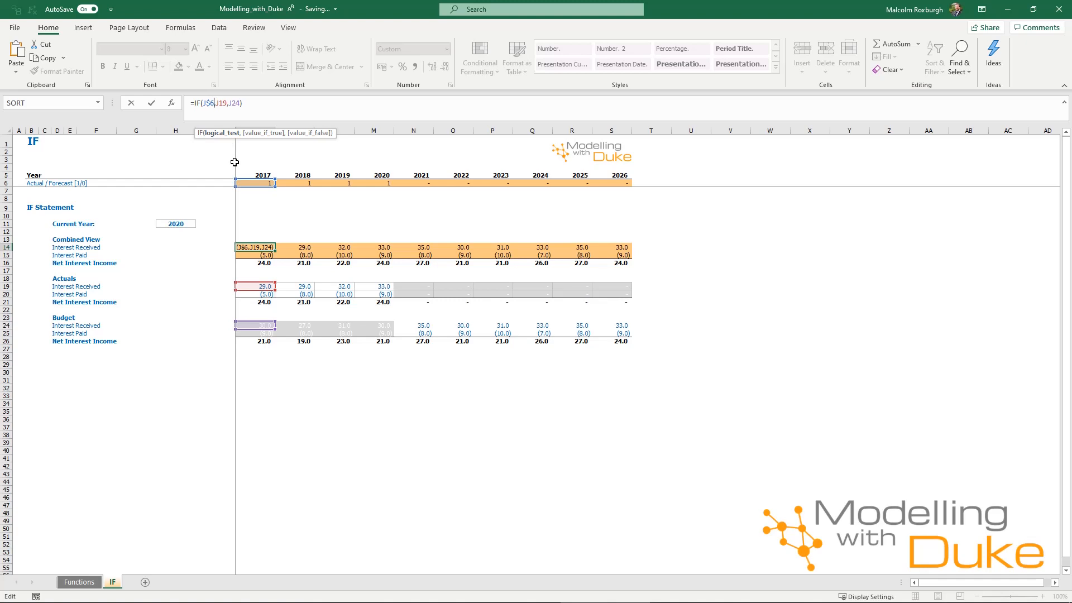
text(=1)
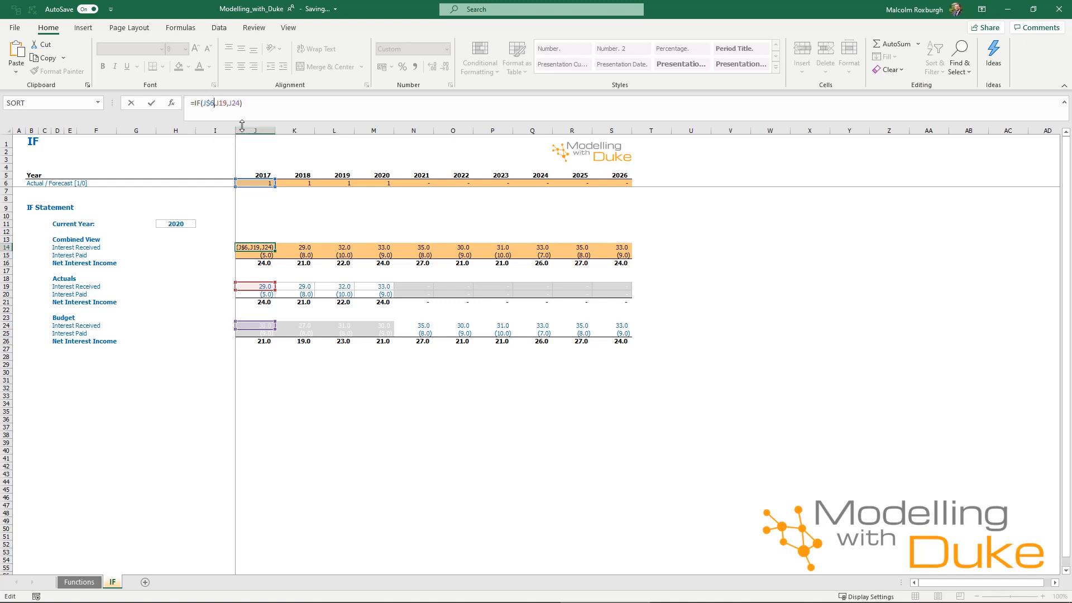
key(Return)
Copy the simplified formula right across the 2017–2026 interest received row.
key(shift+Up)
key(ctrl+shift+Right)
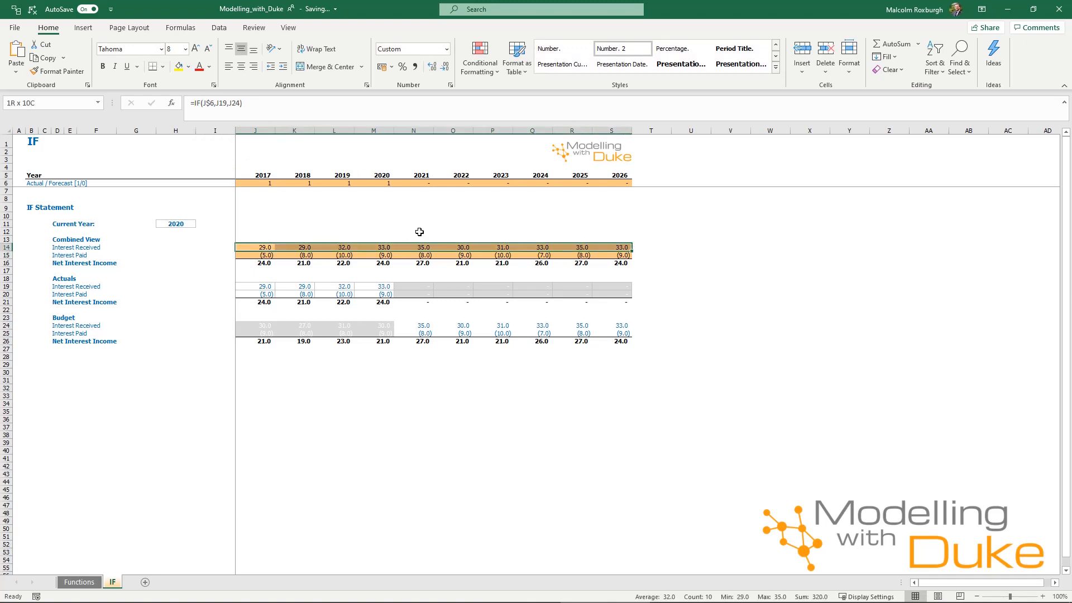
key(ctrl+r)
key(F2)
key(Escape)
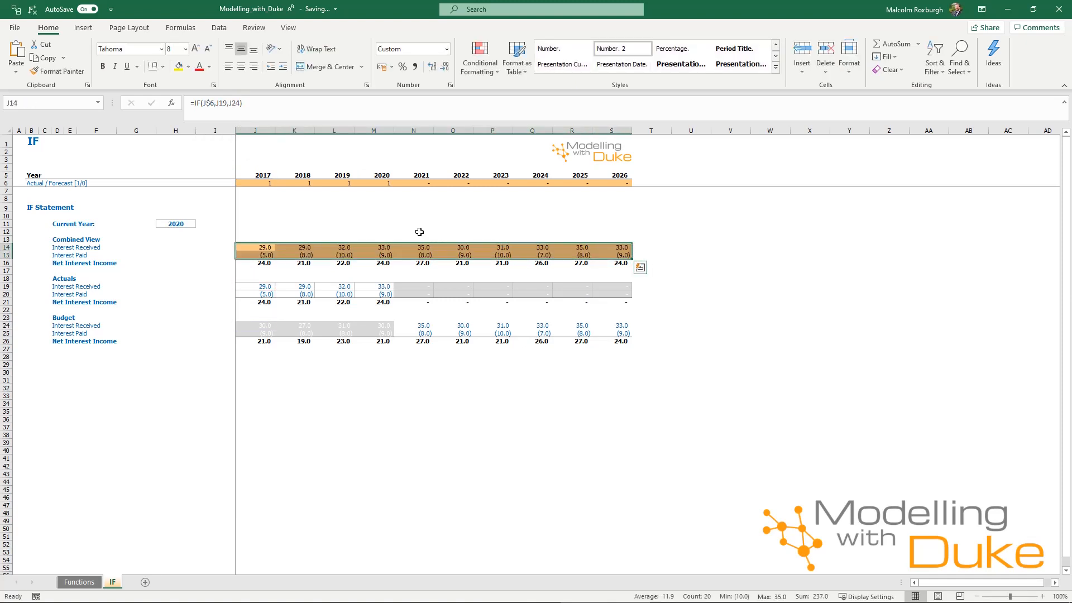
key(Left)
key(Right)
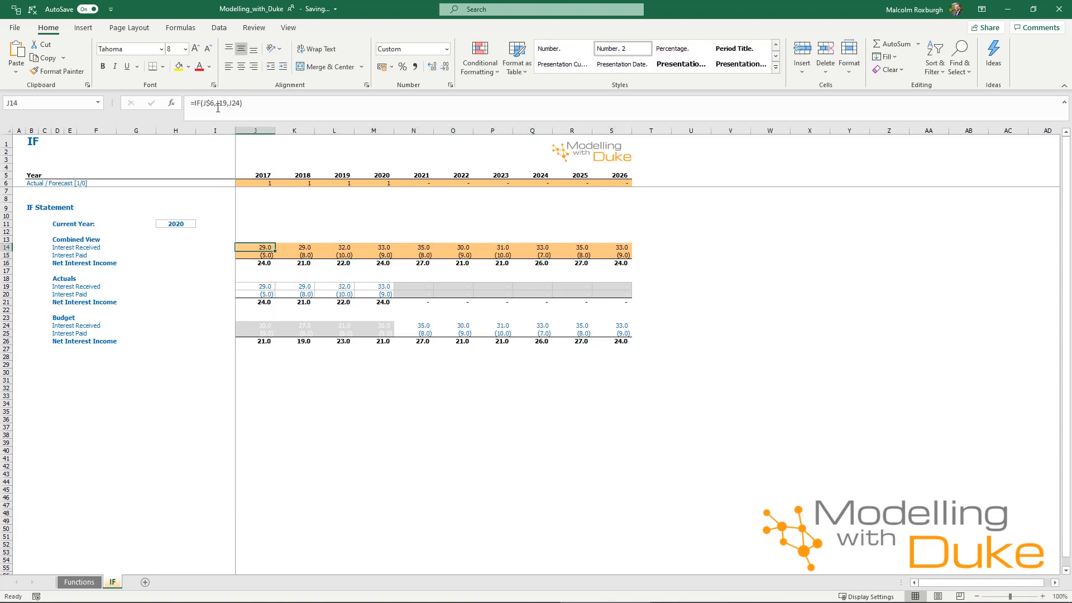
Copy the 2017 interest paid formula in the Combined View.
click(218, 108)
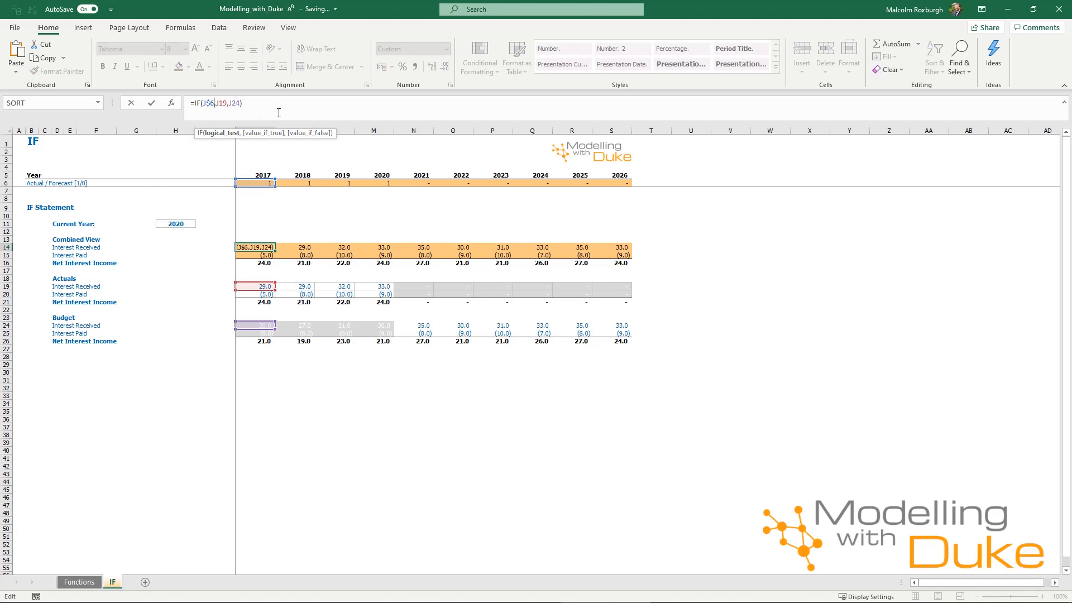
key(Return)
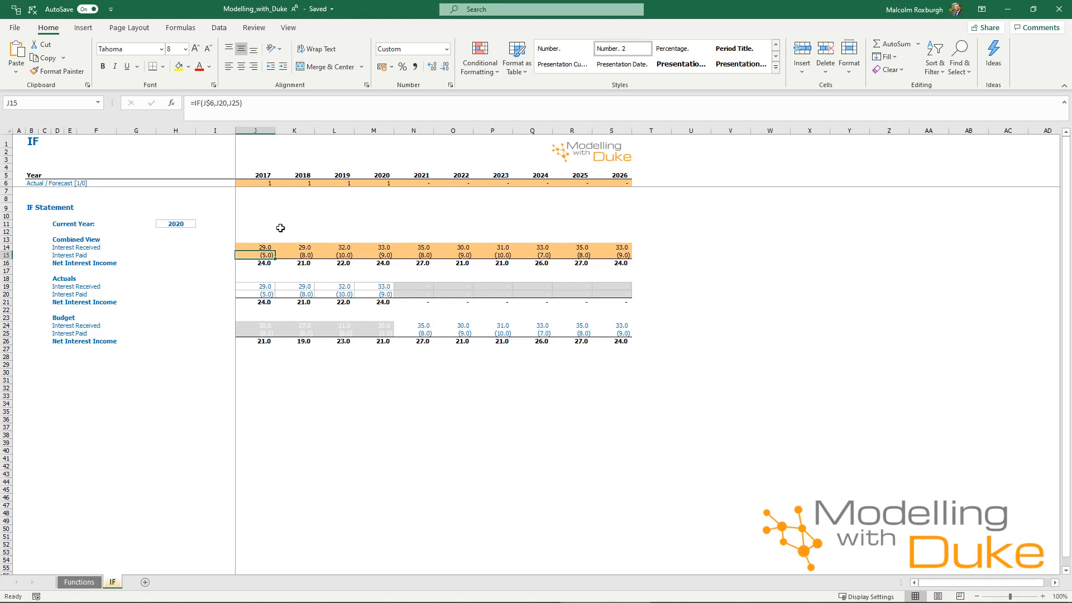
key(ctrl+c)
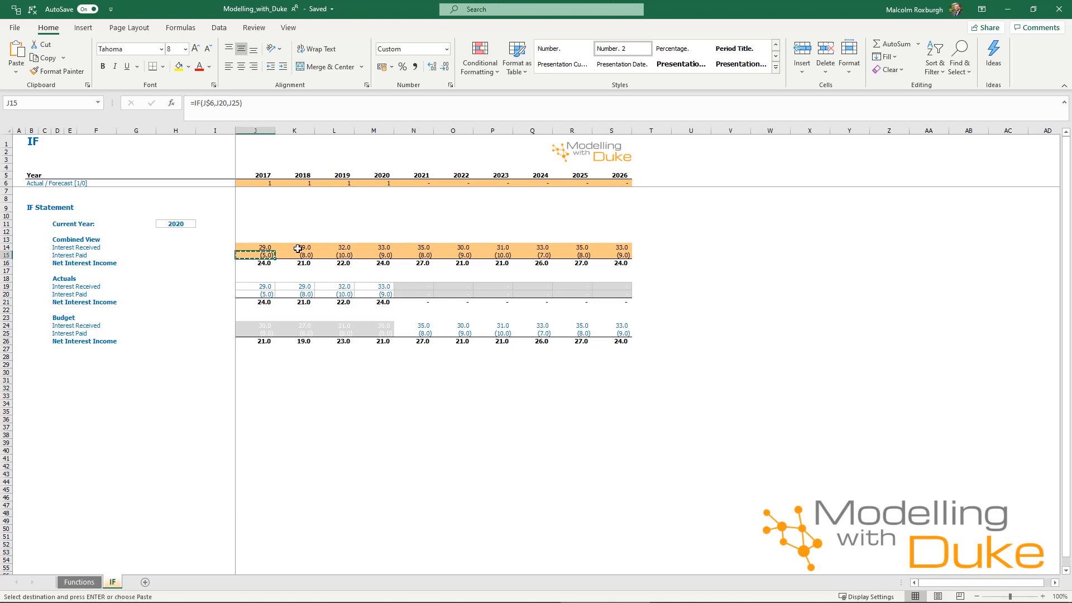